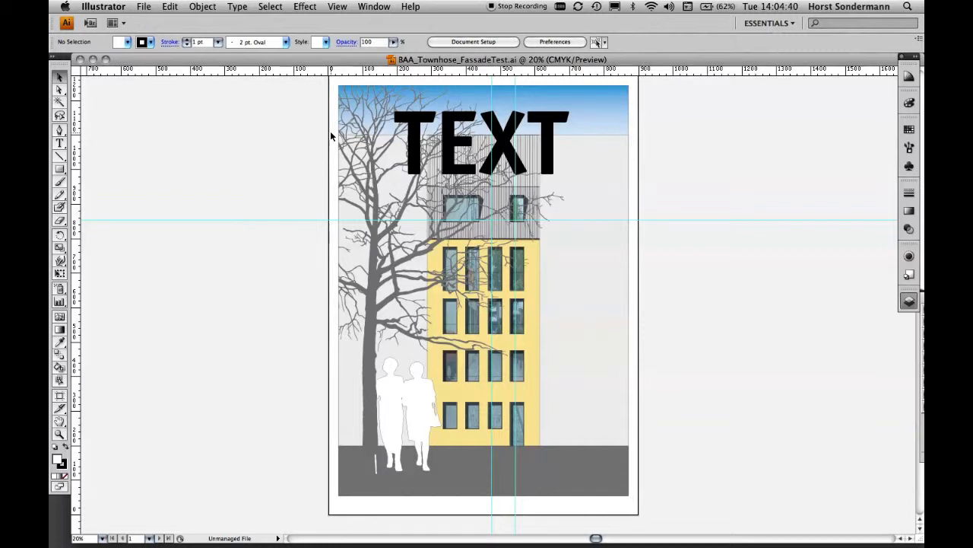
Save As in Adobe PDF format, appending _ai to name it BAA_Townhose_FassadeTest_ai.pdf
{"action": "left_click", "coordinate": [144, 7]}
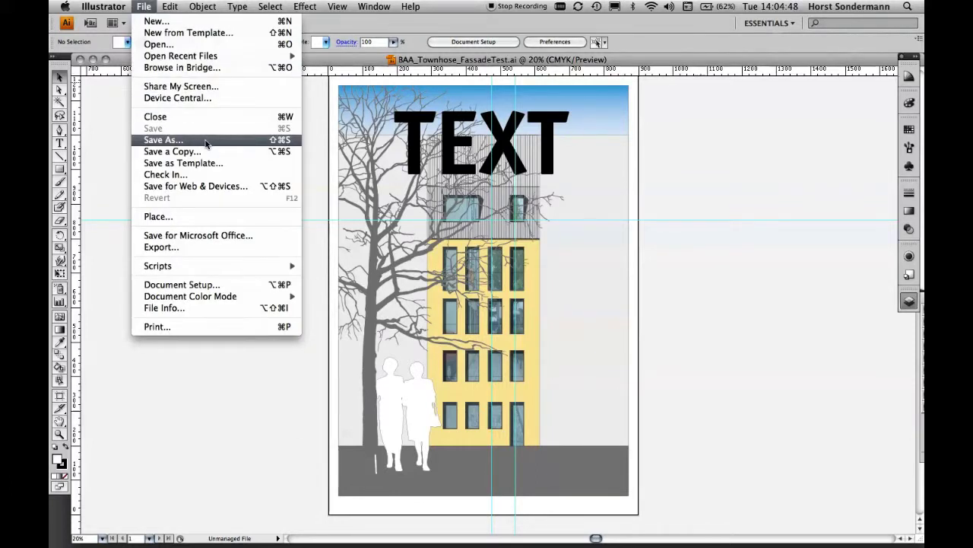
{"action": "left_click", "coordinate": [206, 143]}
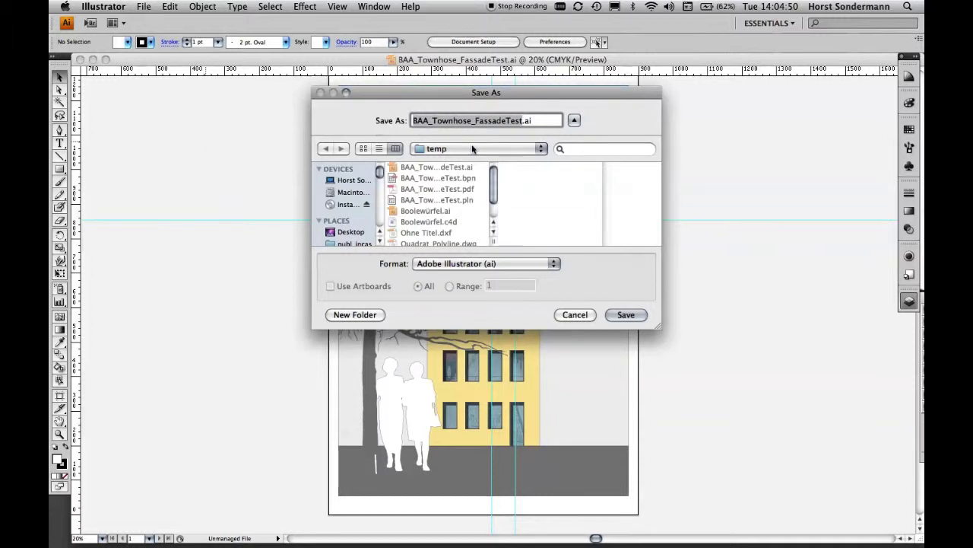
{"action": "left_click", "coordinate": [522, 264]}
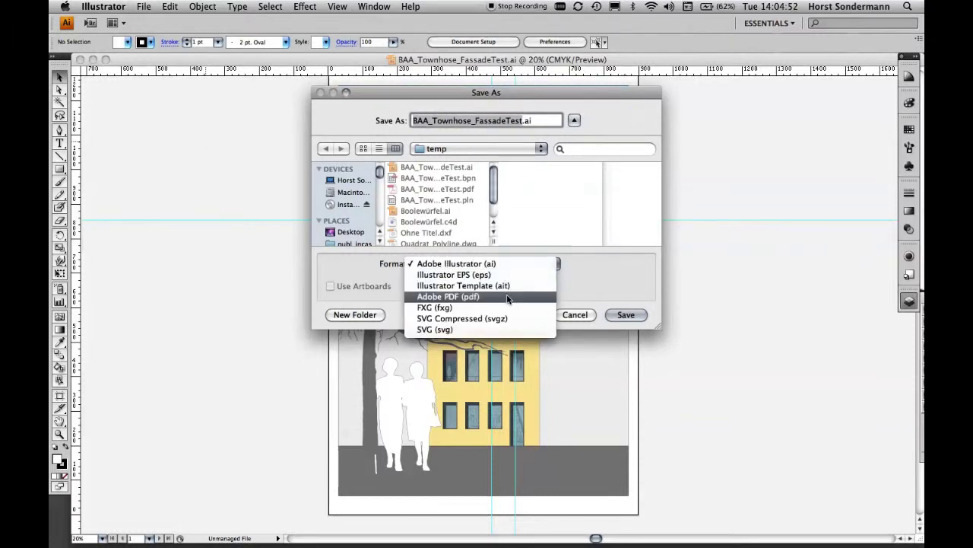
{"action": "left_click", "coordinate": [508, 296]}
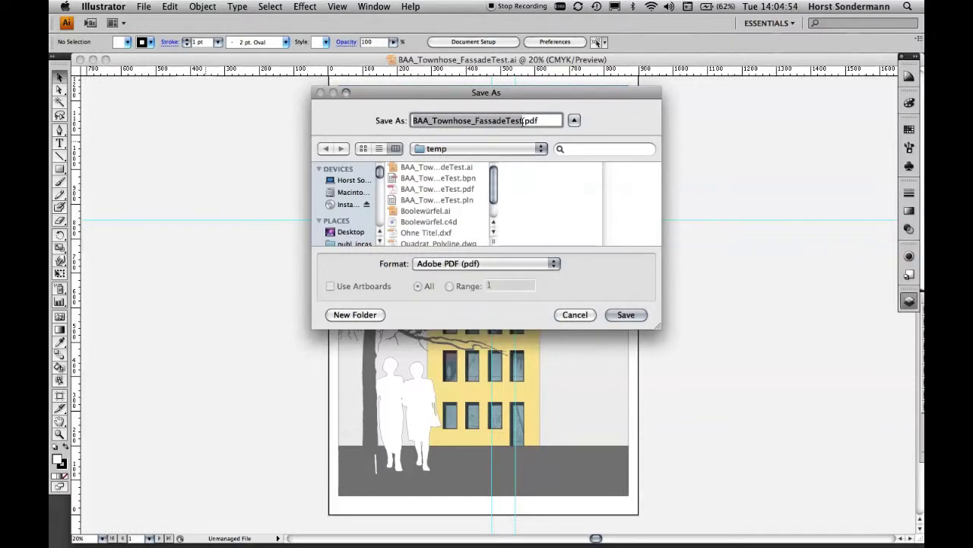
{"action": "left_click", "coordinate": [532, 121]}
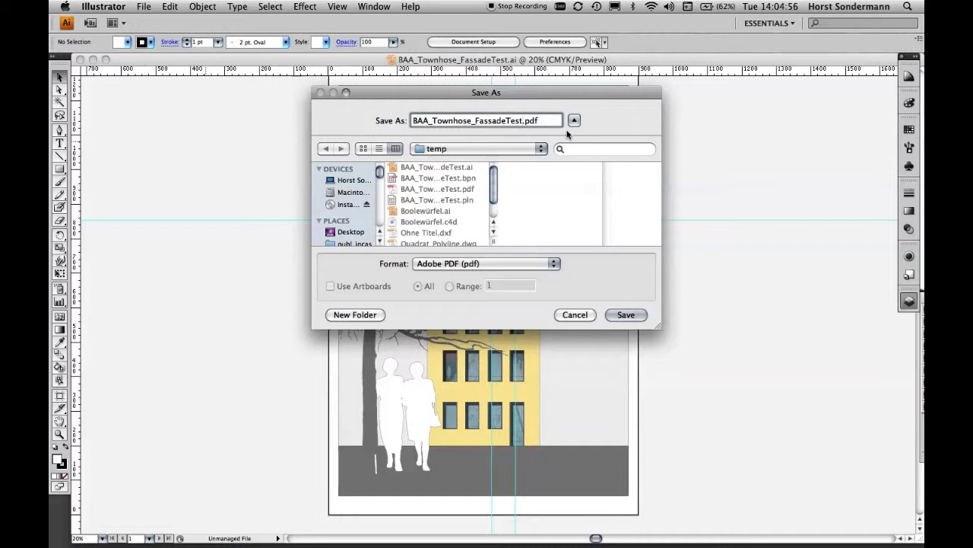
{"action": "type", "text": "_ai"}
Confirm the save, switch the Adobe PDF Preset to Custom, and show the Compression settings
{"action": "key", "text": "Return"}
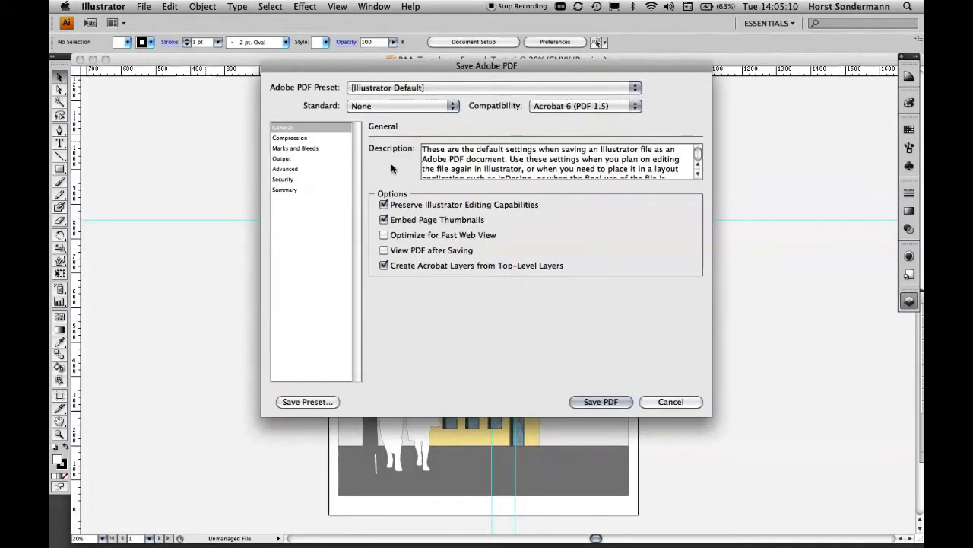
{"action": "left_click", "coordinate": [361, 88]}
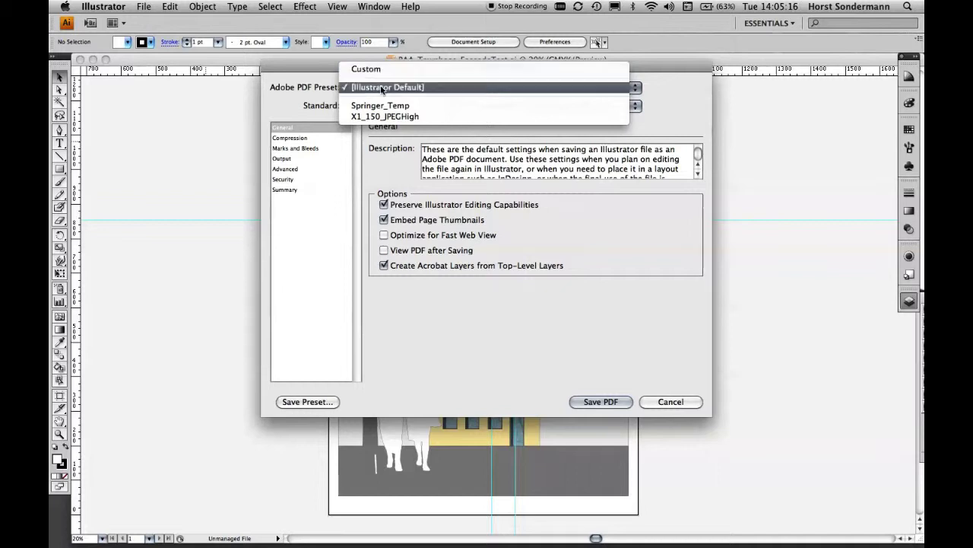
{"action": "left_click", "coordinate": [377, 72]}
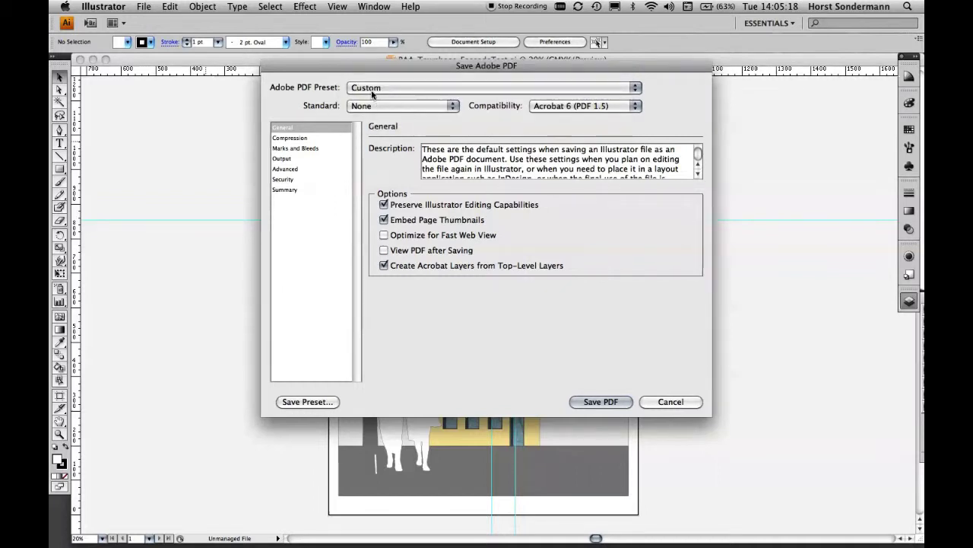
{"action": "left_click", "coordinate": [297, 138]}
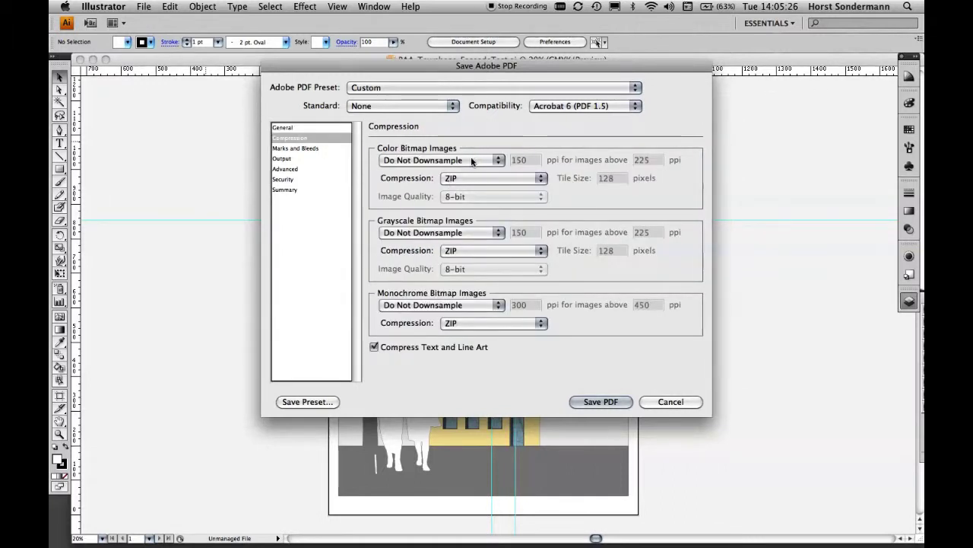
Set colour images to bicubic downsampling at 300 ppi above 450 ppi, keeping ZIP compression
{"action": "left_click", "coordinate": [447, 161]}
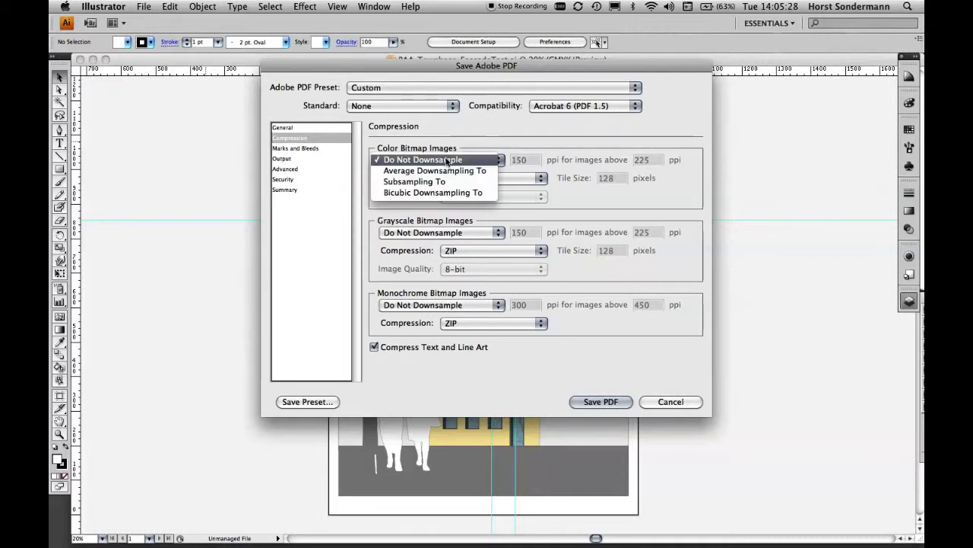
{"action": "left_click", "coordinate": [472, 193]}
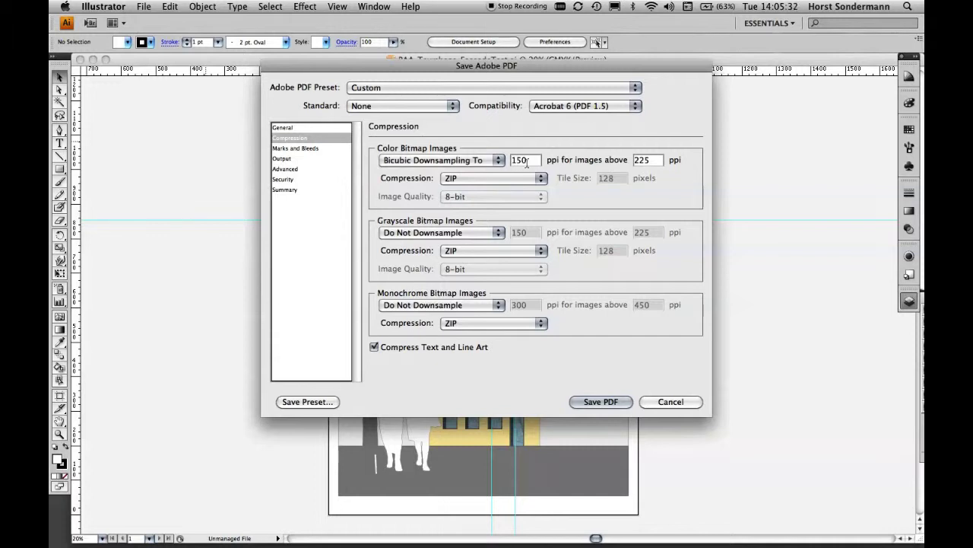
{"action": "left_click_drag", "start_coordinate": [529, 159], "coordinate": [508, 161]}
{"action": "type", "text": "300"}
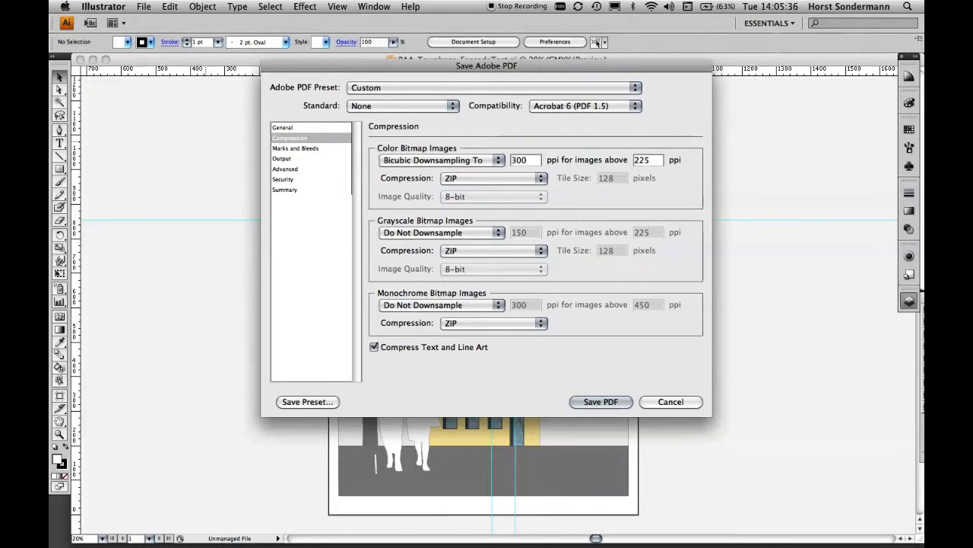
{"action": "key", "text": "Tab"}
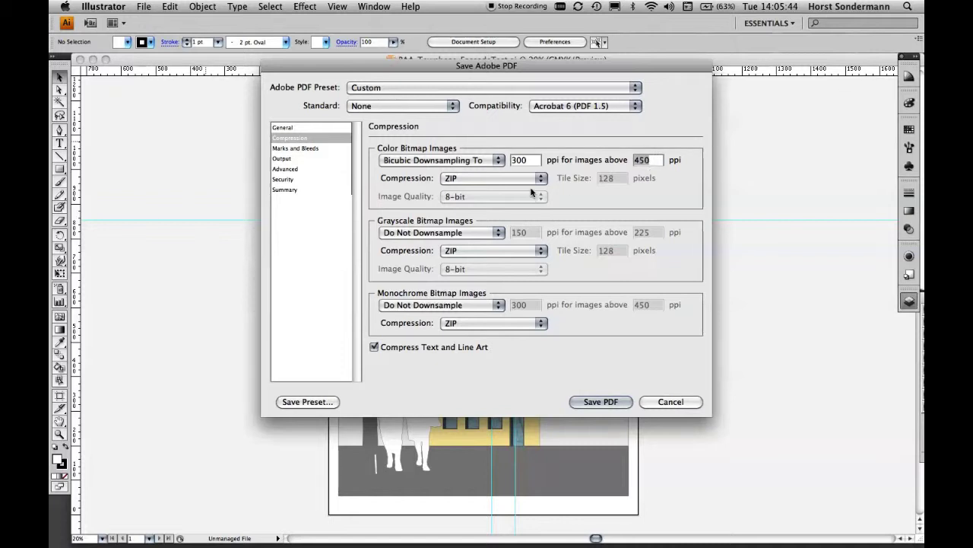
{"action": "left_click", "coordinate": [470, 179]}
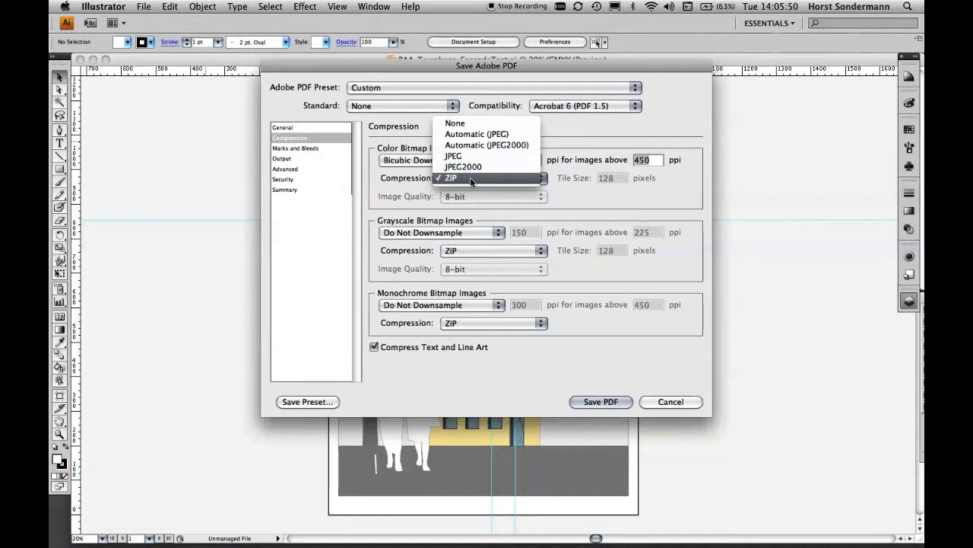
{"action": "left_click", "coordinate": [471, 181]}
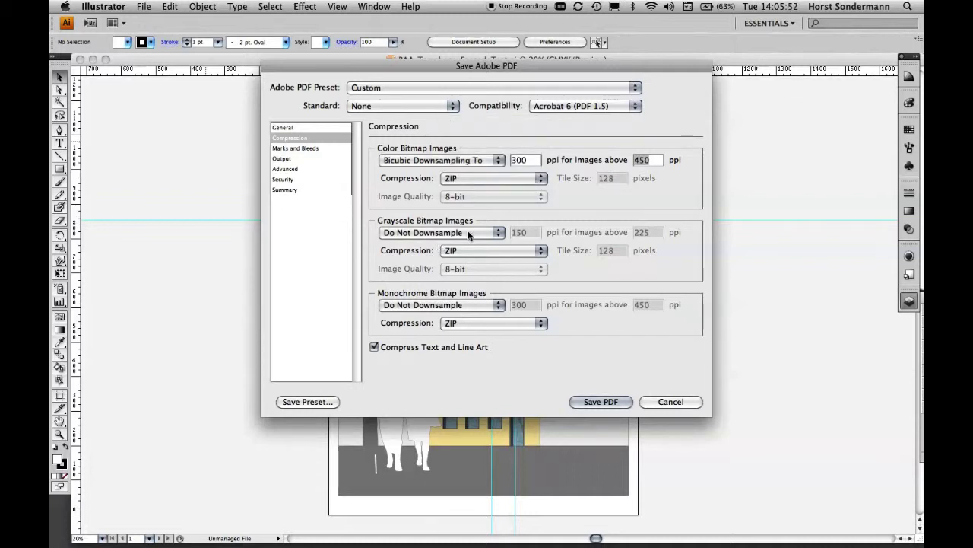
Set grayscale images to bicubic downsampling at 300 ppi above 450 ppi, keeping ZIP compression
{"action": "left_click", "coordinate": [467, 233]}
{"action": "left_click", "coordinate": [467, 264]}
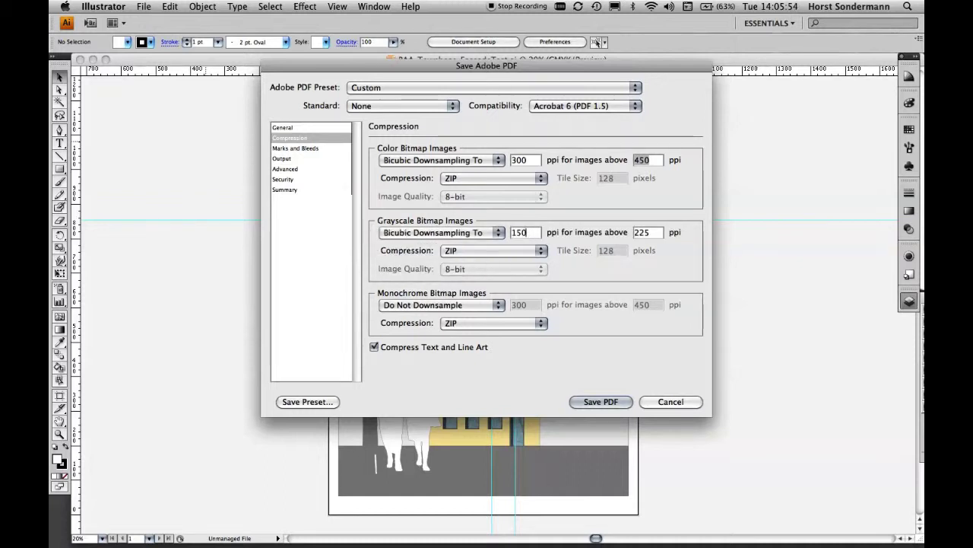
{"action": "double_click", "coordinate": [512, 232]}
{"action": "type", "text": "300"}
{"action": "key", "text": "Tab"}
{"action": "left_click", "coordinate": [501, 250]}
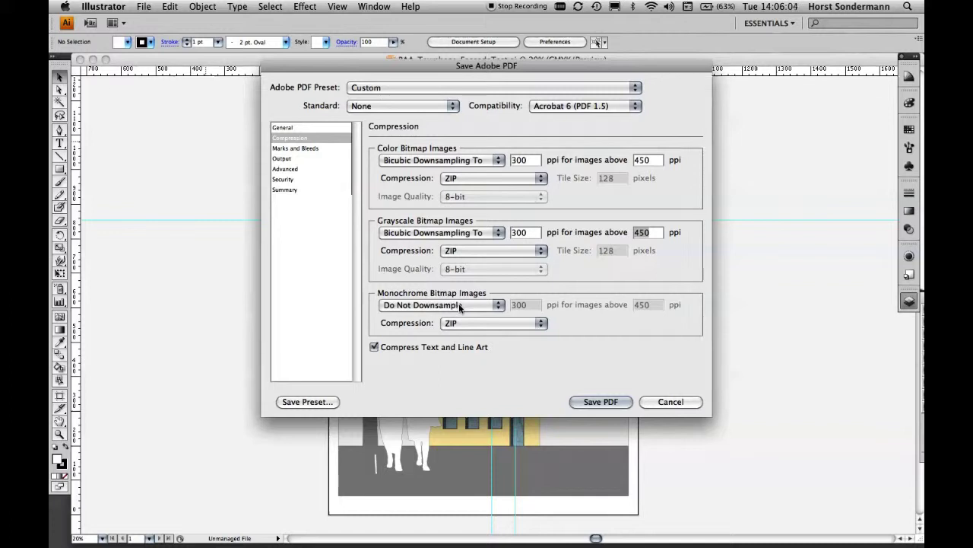
Set monochrome images to bicubic downsampling at 1200 ppi above 1800 ppi with CCITT Group 4
{"action": "left_click", "coordinate": [459, 308]}
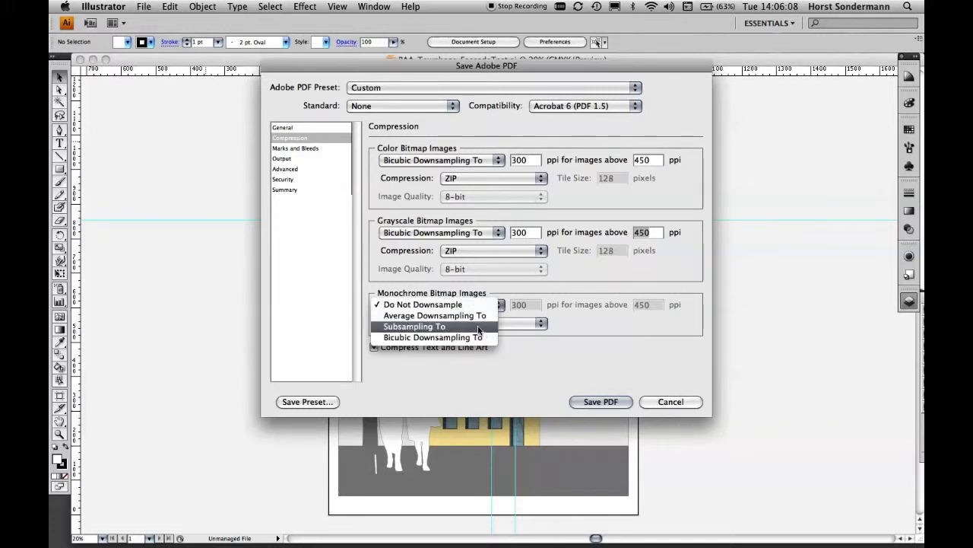
{"action": "left_click", "coordinate": [487, 339]}
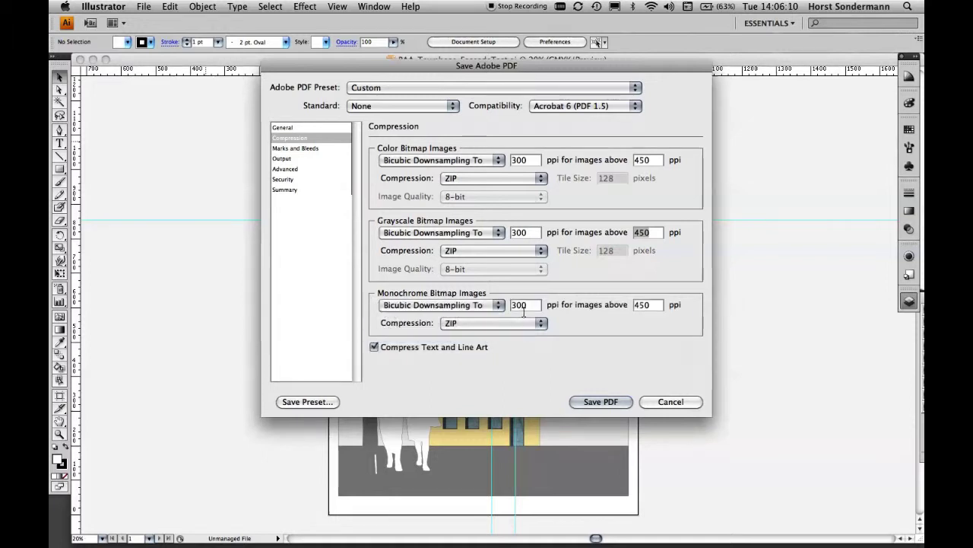
{"action": "type", "text": "120"}
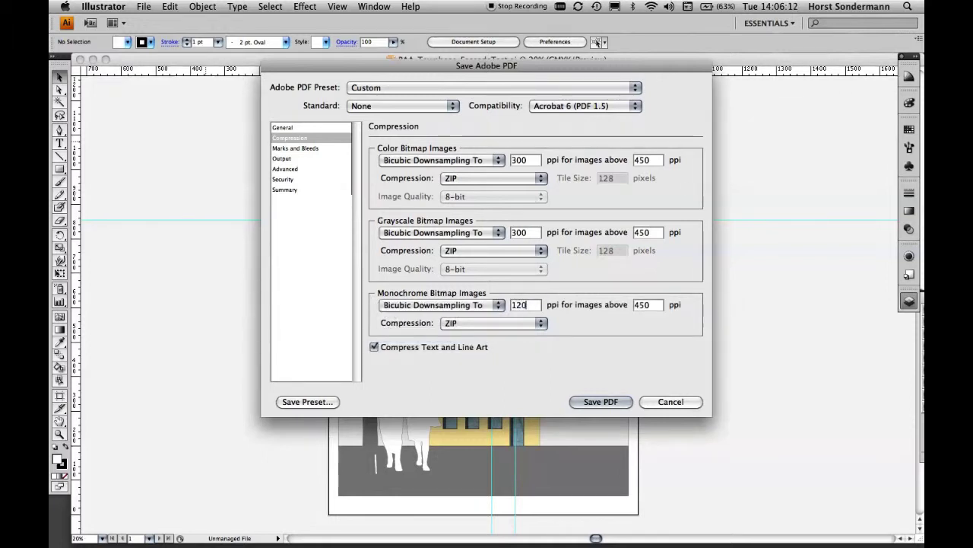
{"action": "type", "text": "0"}
{"action": "key", "text": "Tab"}
{"action": "left_click", "coordinate": [495, 322]}
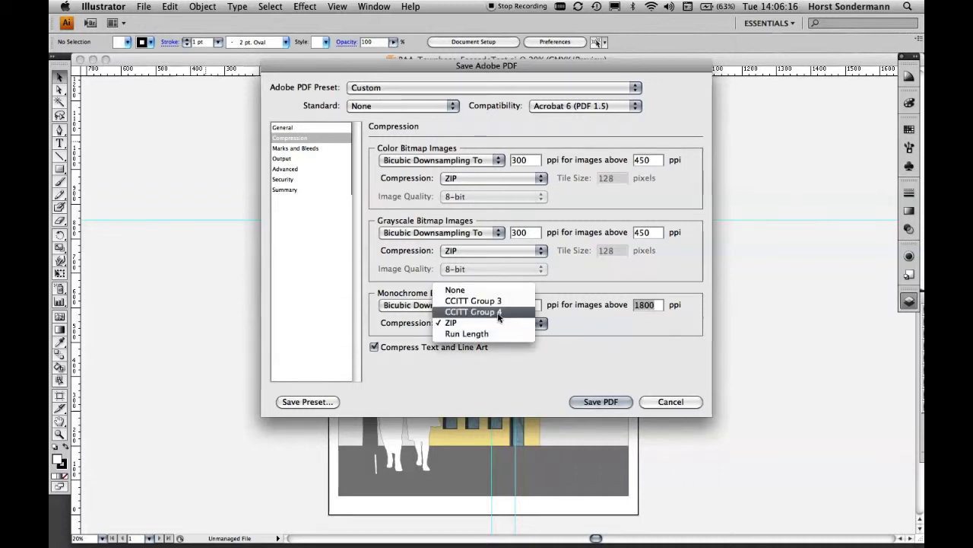
{"action": "left_click", "coordinate": [500, 313]}
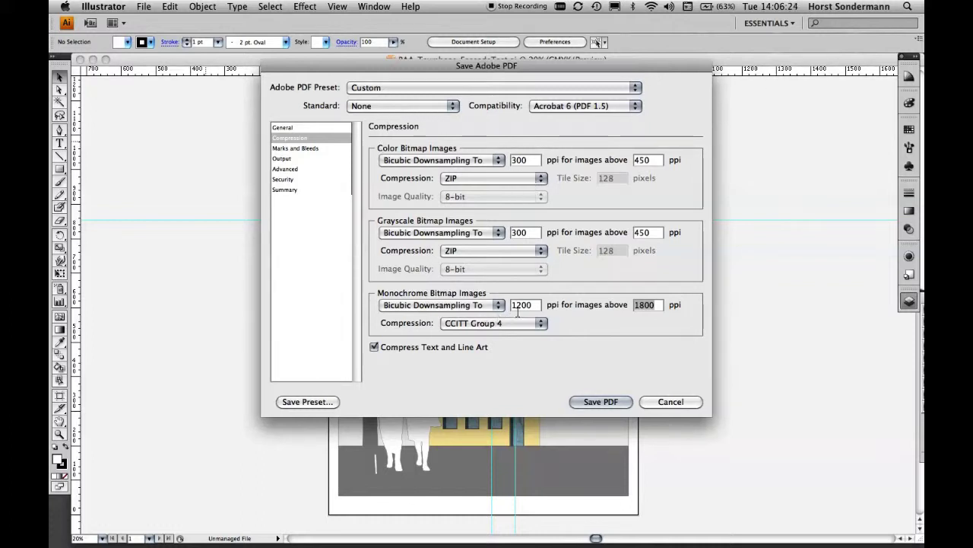
Review the Marks and Bleeds, Output, Advanced and Security panels, then save with View PDF after Saving on
{"action": "left_click", "coordinate": [304, 149]}
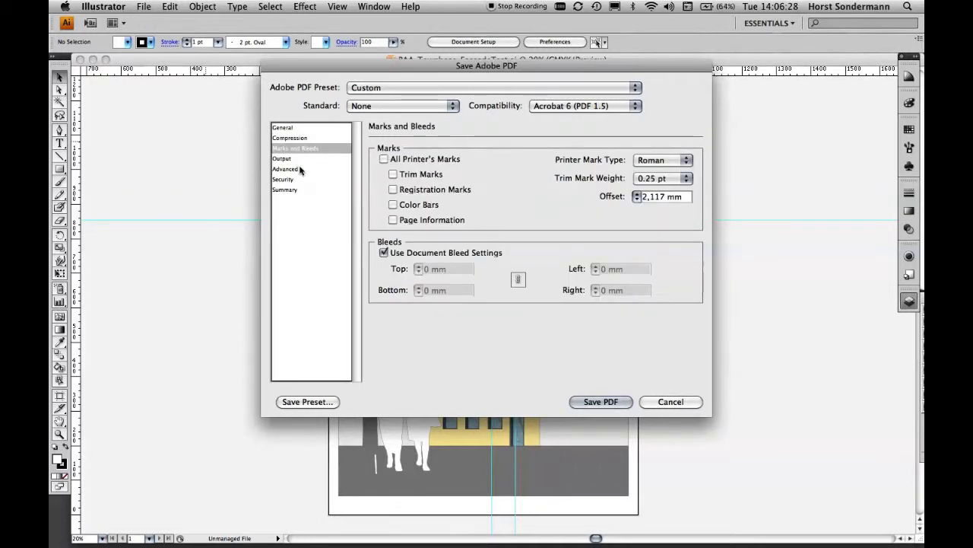
{"action": "left_click", "coordinate": [288, 159]}
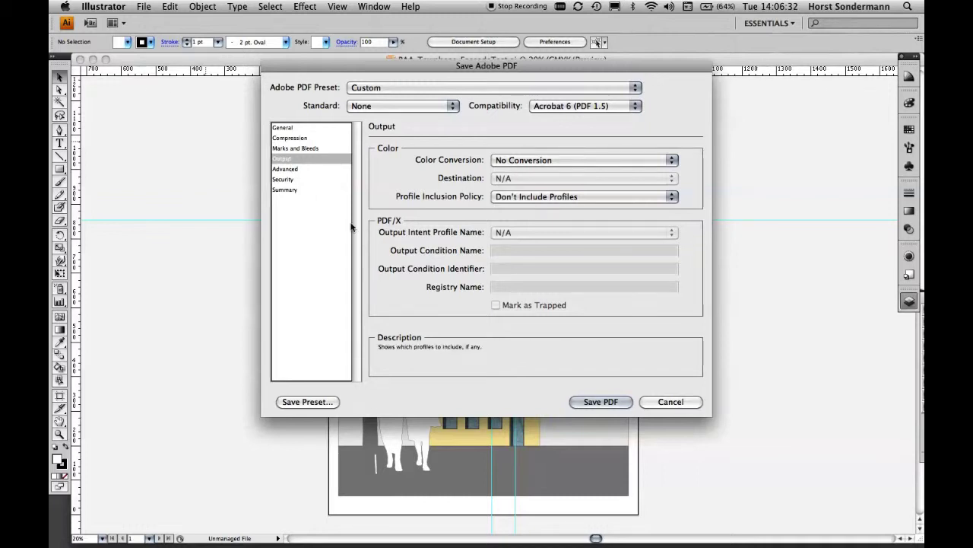
{"action": "left_click", "coordinate": [294, 171]}
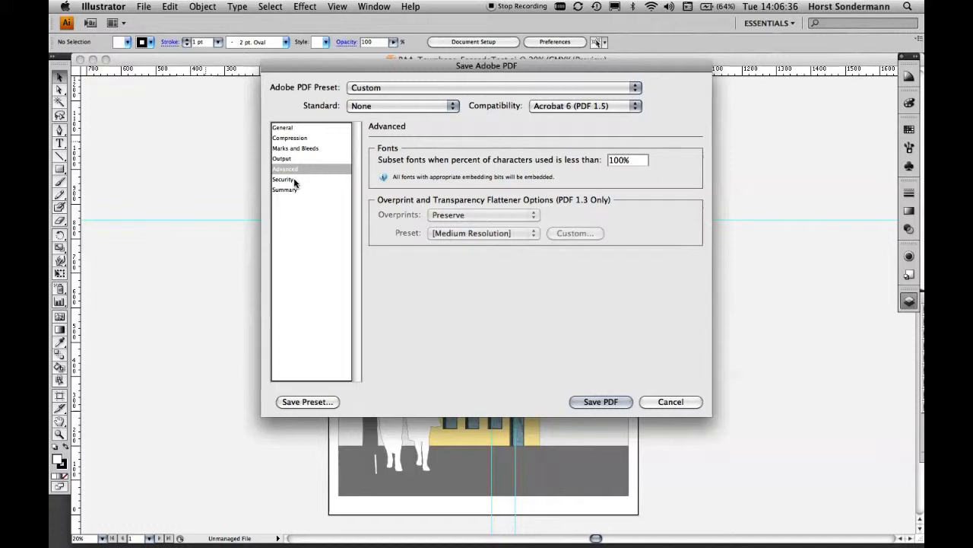
{"action": "left_click", "coordinate": [291, 180]}
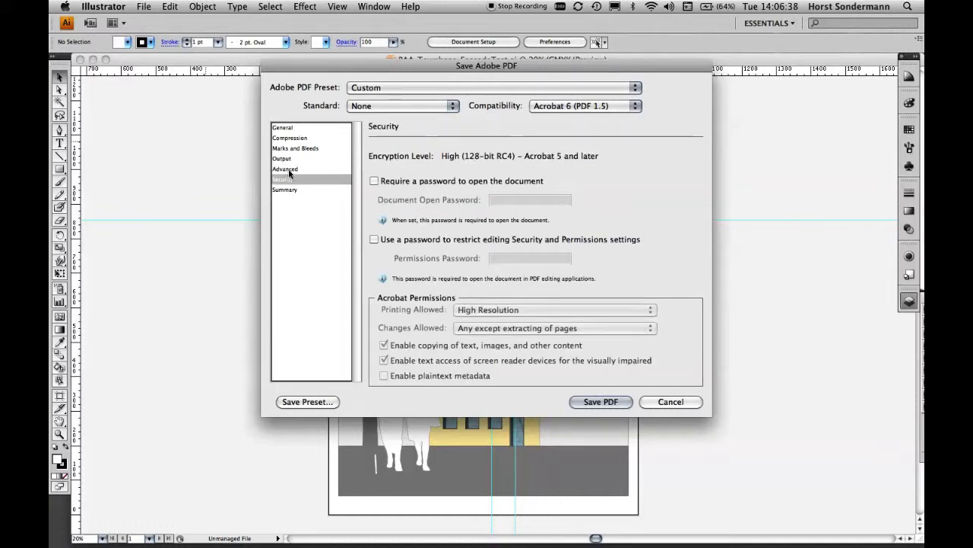
{"action": "left_click", "coordinate": [292, 128]}
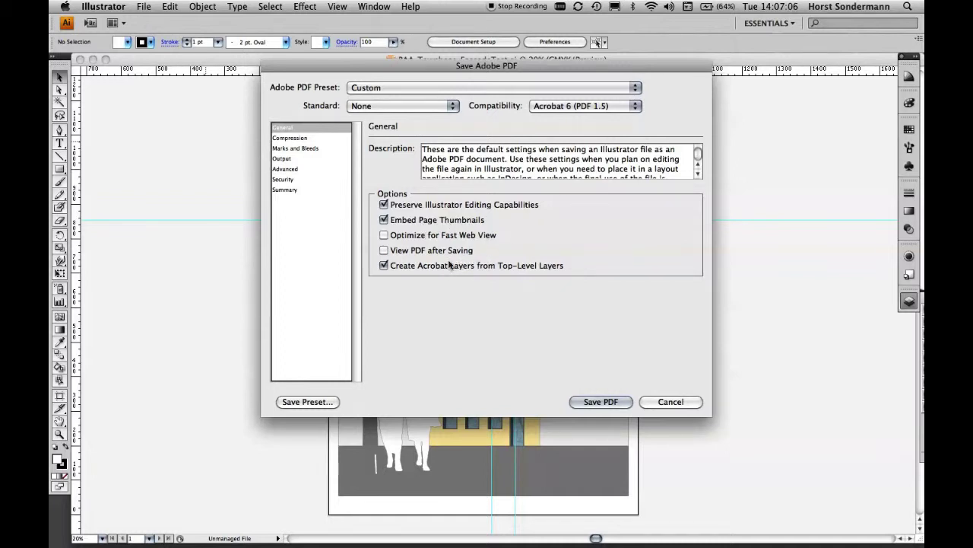
{"action": "left_click", "coordinate": [385, 251]}
{"action": "left_click", "coordinate": [601, 402]}
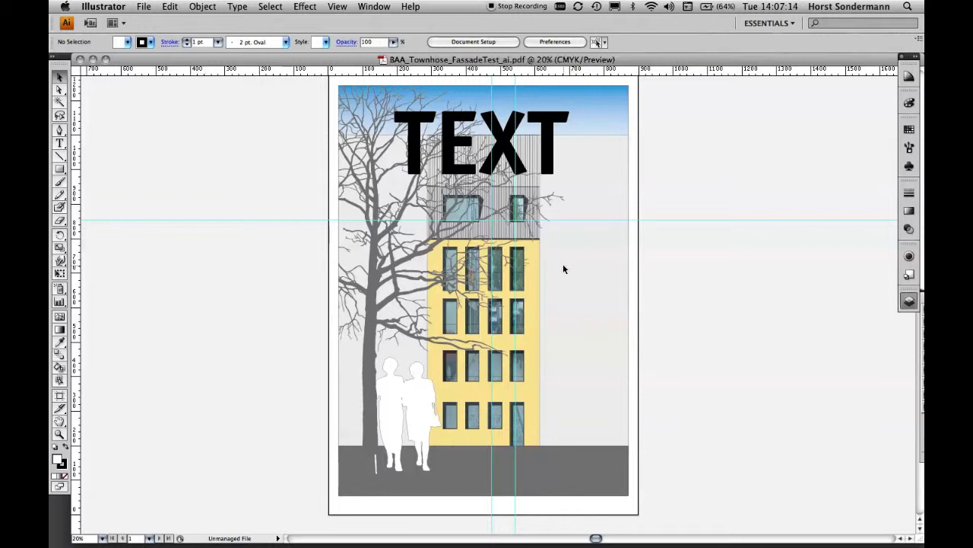
Switch to Acrobat to view the exported BAA_Townhose_FassadeTest_ai.pdf
{"action": "key", "text": "Tab"}
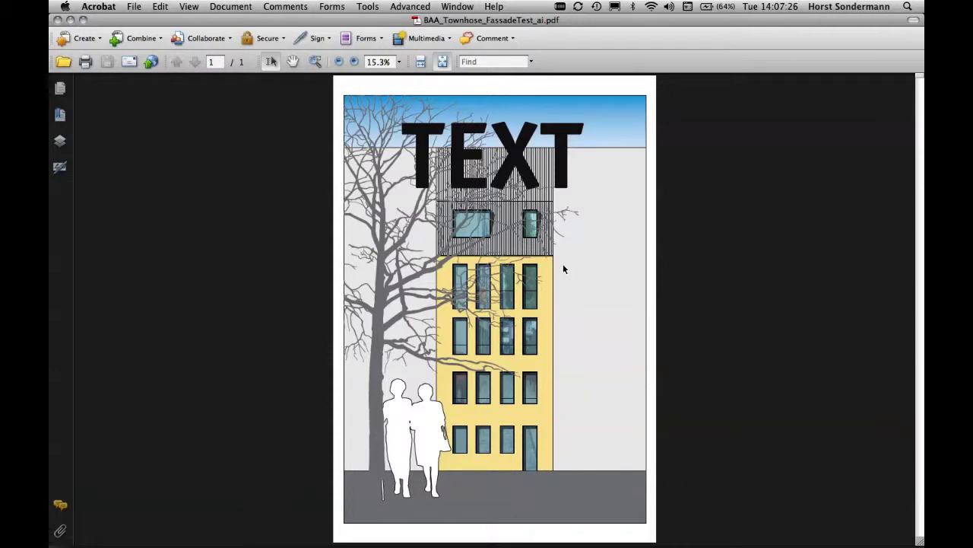
Return to Illustrator with the BAA_Townhose_FassadeTest_ai.pdf facade document in front
{"action": "key", "text": "super+Tab"}
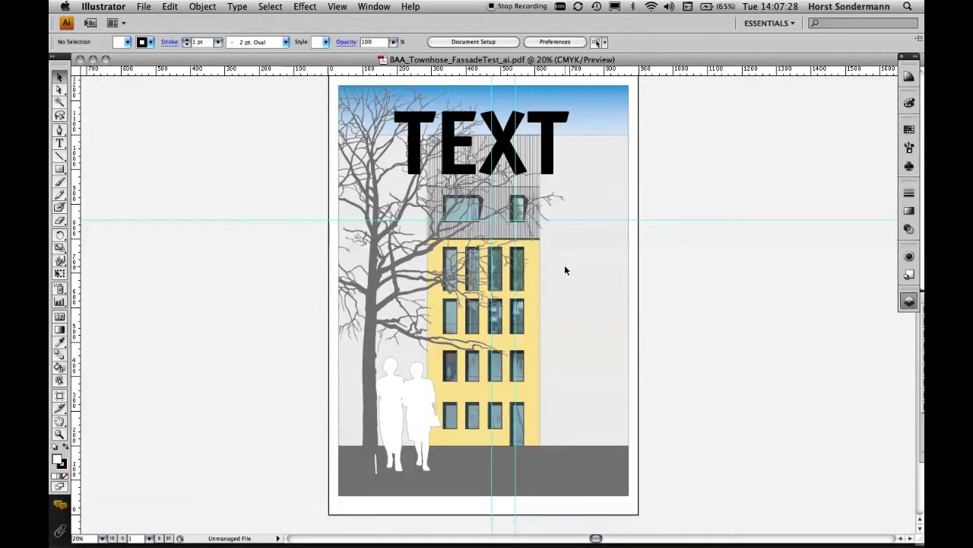